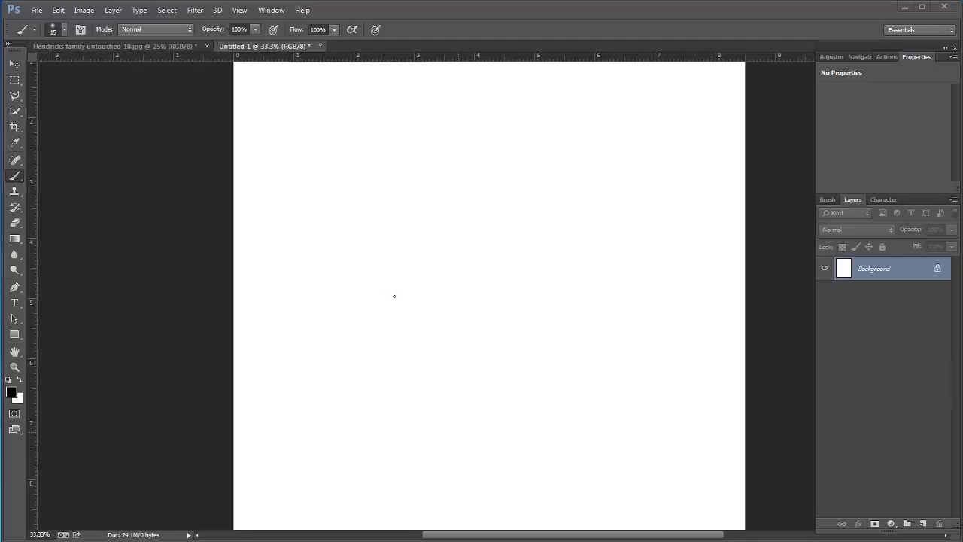
# Check the brush's Shape Dynamics settings, including the size control for pen pressure, and return to the layer list
pyautogui.click(827, 200)
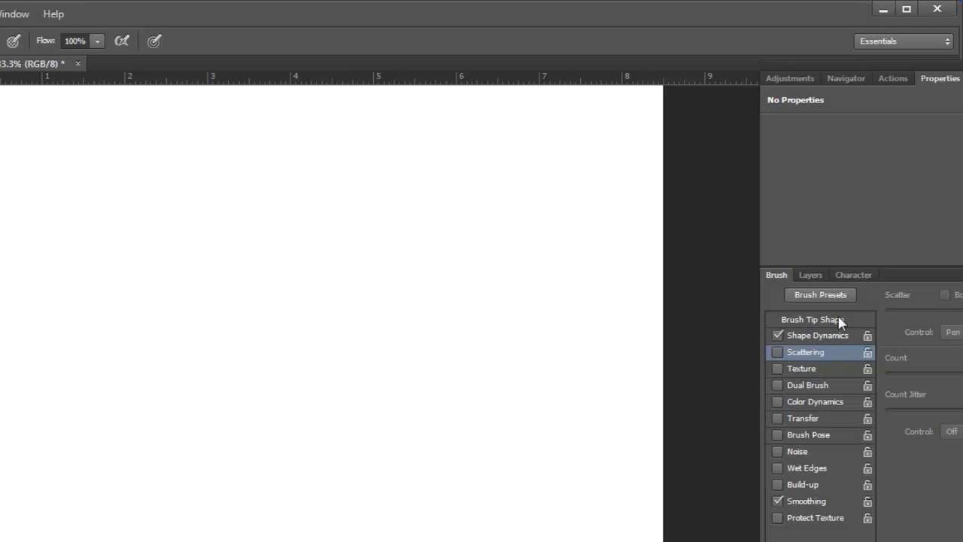
pyautogui.moveTo(826, 64)
pyautogui.mouseDown()
pyautogui.moveTo(775, 75)
pyautogui.moveTo(591, 68)
pyautogui.mouseUp()
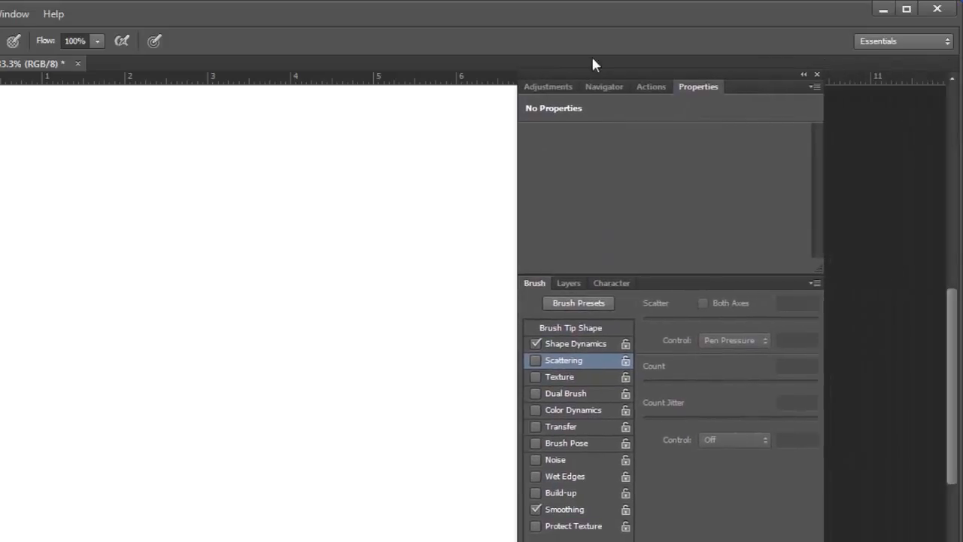
pyautogui.click(579, 343)
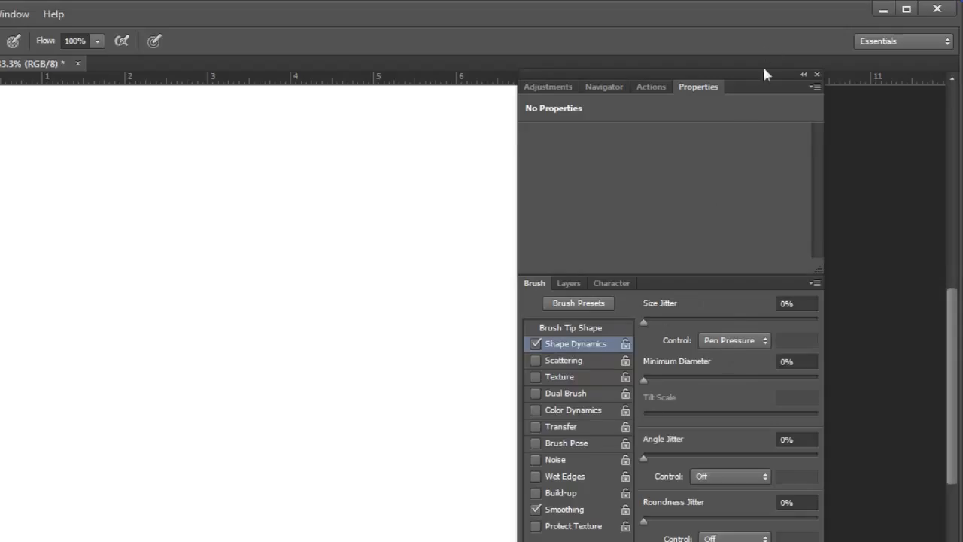
pyautogui.moveTo(639, 70)
pyautogui.mouseDown()
pyautogui.moveTo(800, 69)
pyautogui.moveTo(790, 68)
pyautogui.mouseUp()
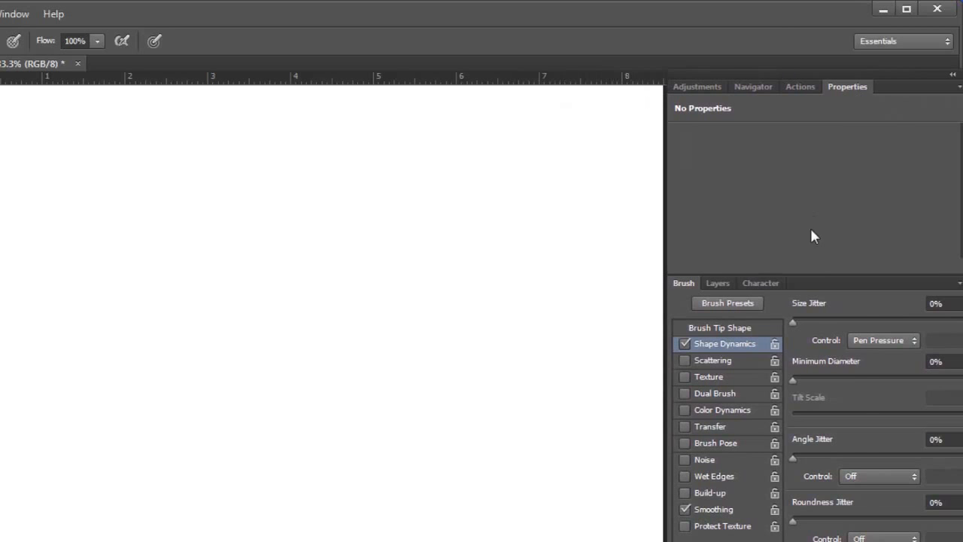
pyautogui.click(718, 284)
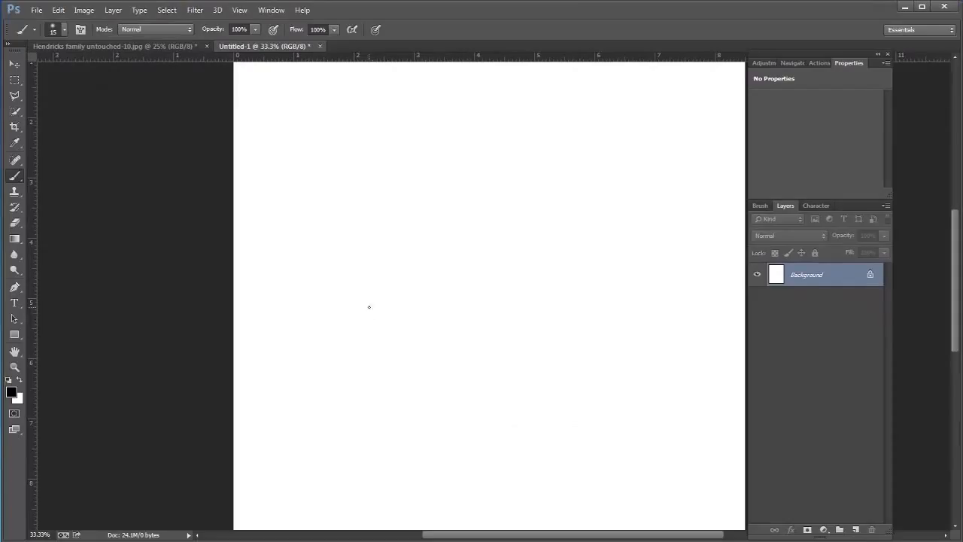
# Paint a small clump of thin black grass blades on the white canvas with the 15 px soft brush
pyautogui.moveTo(375, 307); pyautogui.dragTo(387, 331)
pyautogui.moveTo(389, 295)
pyautogui.mouseDown()
pyautogui.moveTo(400, 332)
pyautogui.moveTo(404, 293)
pyautogui.moveTo(390, 330)
pyautogui.mouseUp()
pyautogui.moveTo(383, 299)
pyautogui.mouseDown()
pyautogui.moveTo(387, 331)
pyautogui.moveTo(372, 329)
pyautogui.mouseUp()
pyautogui.moveTo(407, 307)
pyautogui.mouseDown()
pyautogui.moveTo(406, 328)
pyautogui.moveTo(413, 328)
pyautogui.mouseUp()
pyautogui.moveTo(370, 302)
pyautogui.mouseDown()
pyautogui.moveTo(375, 333)
pyautogui.moveTo(384, 318)
pyautogui.mouseUp()
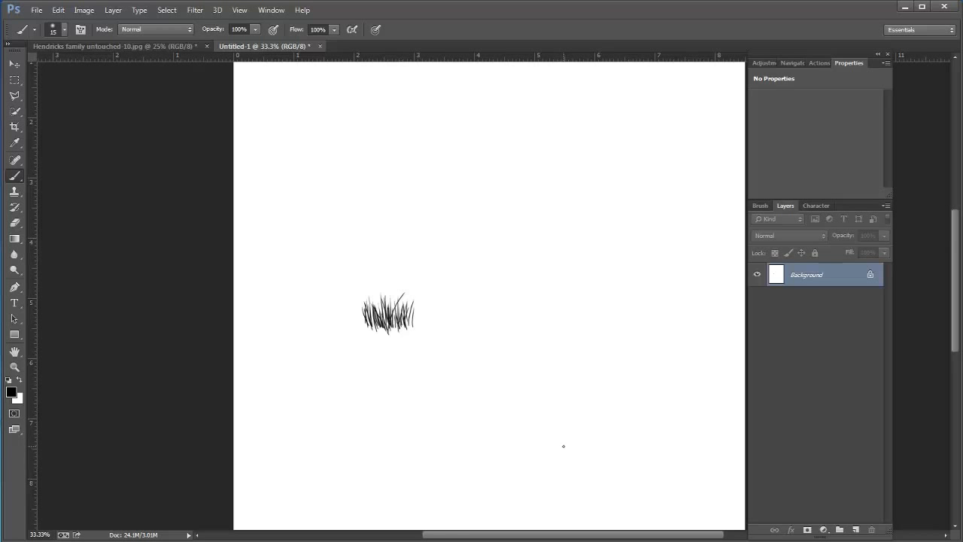
# Define the painted grass clump as a brush preset named Grass using a rectangular selection, and deselect it
pyautogui.click(20, 83)
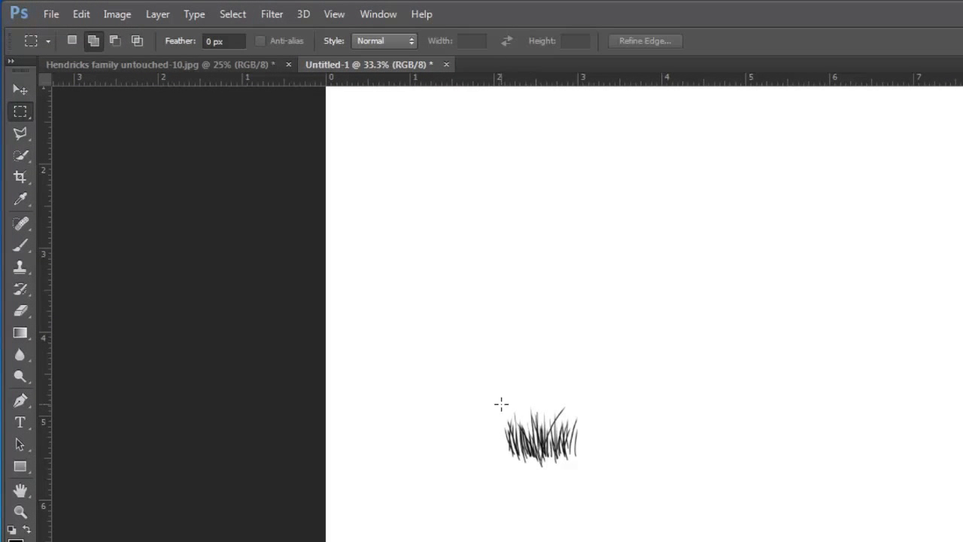
pyautogui.moveTo(501, 396); pyautogui.dragTo(583, 471)
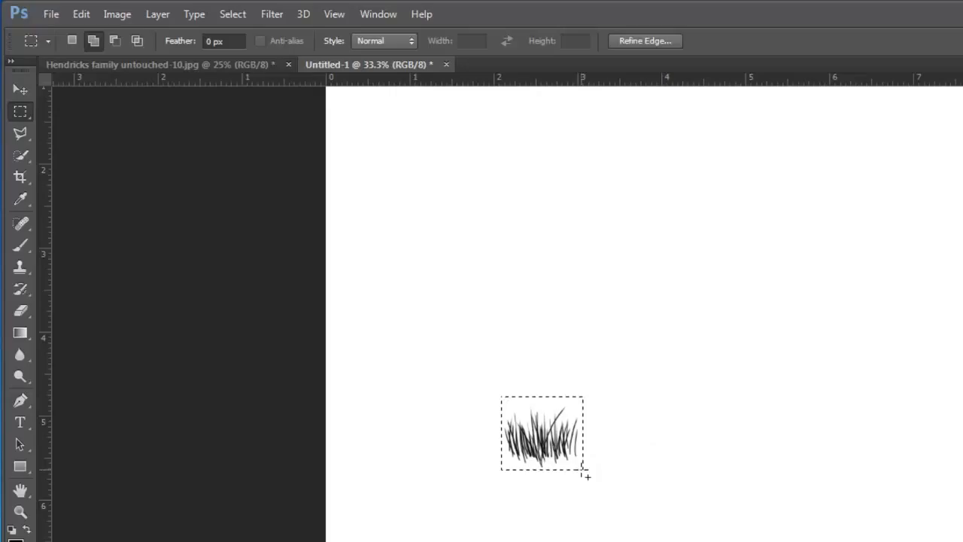
pyautogui.click(82, 14)
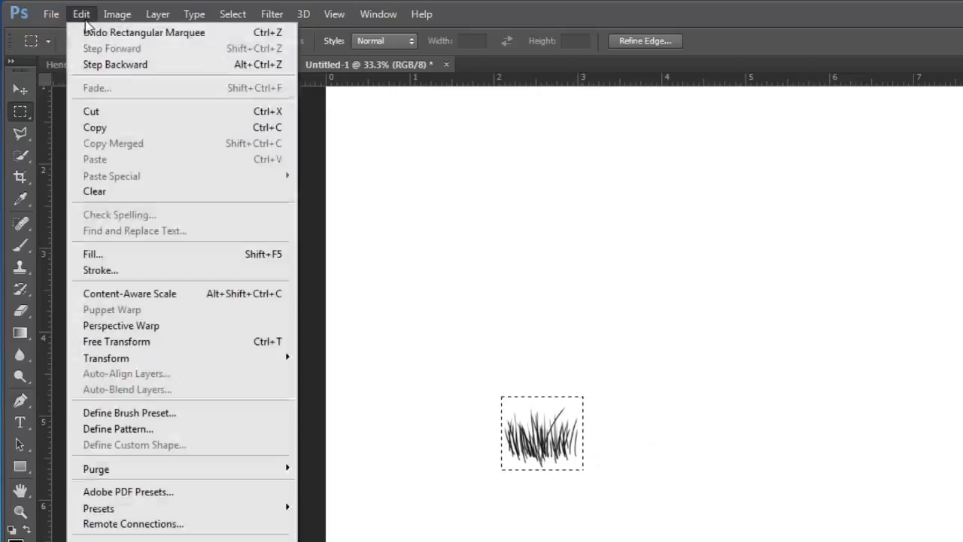
pyautogui.click(171, 413)
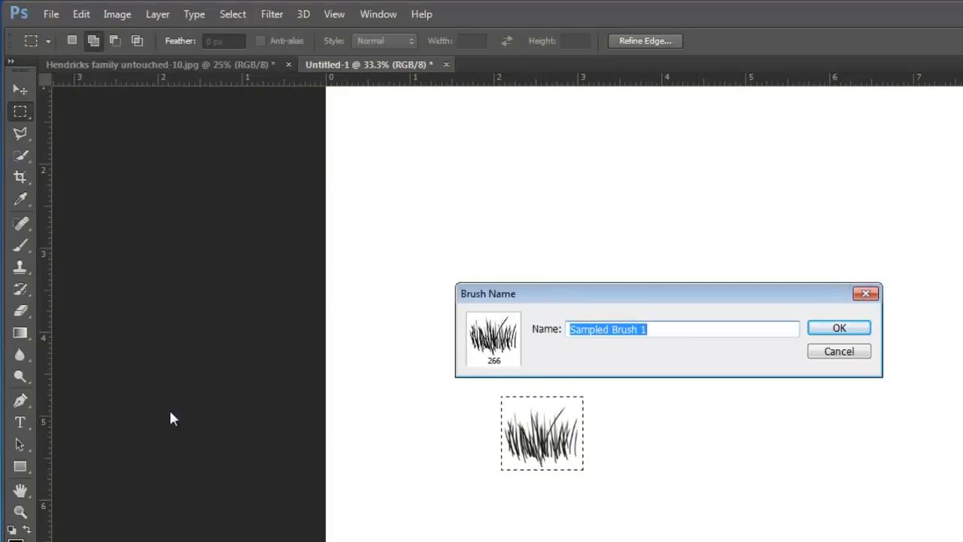
pyautogui.write('Grass')
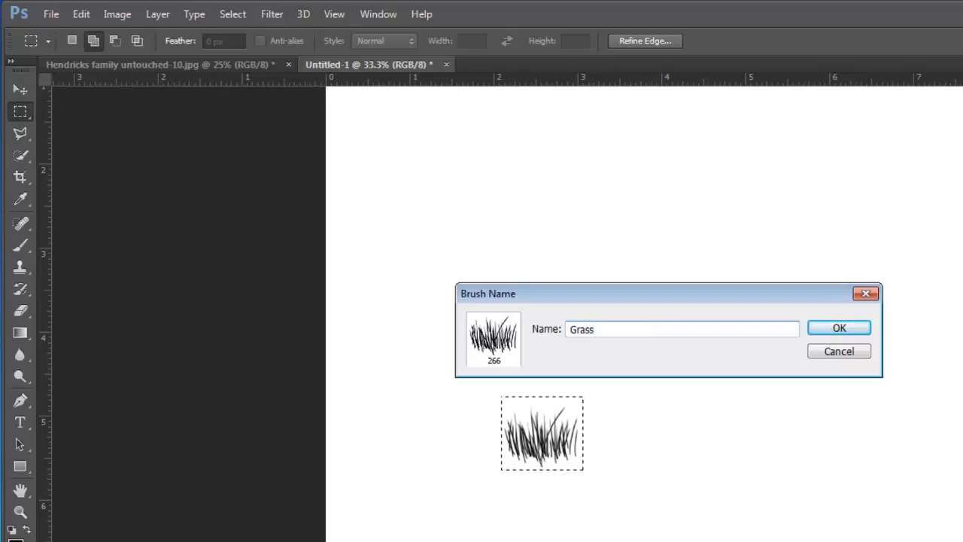
pyautogui.click(841, 328)
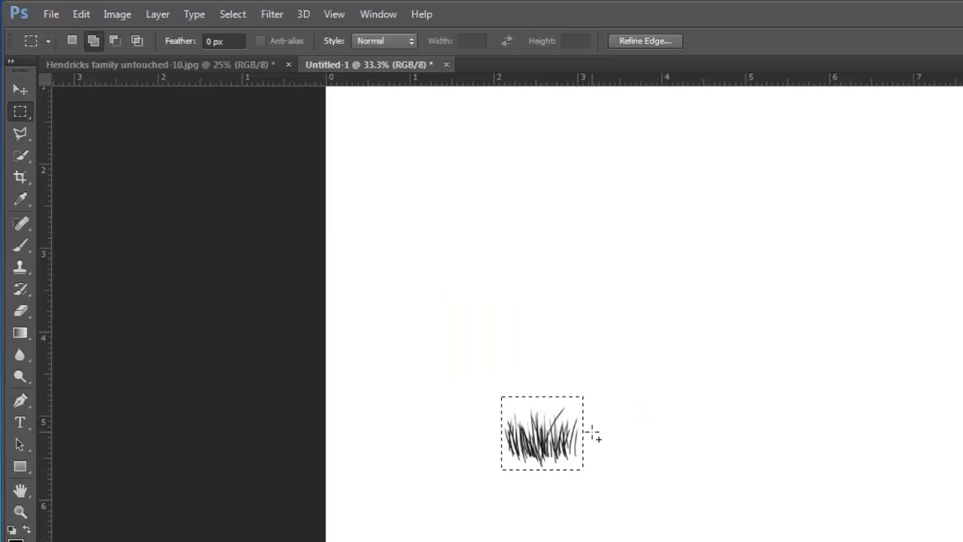
pyautogui.hotkey('ctrl', 'd')
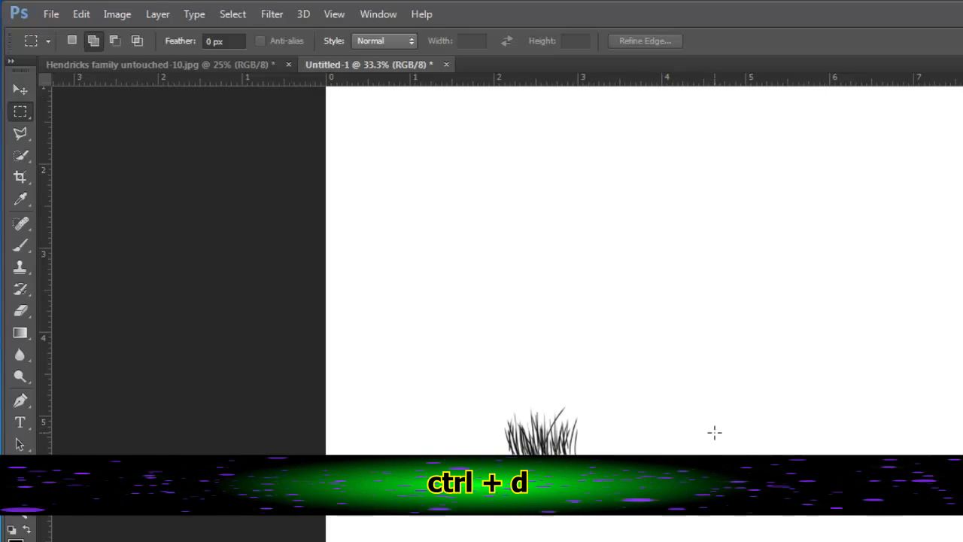
# Choose the 266 px grass preset as the tip for the Brush tool
pyautogui.press('b')
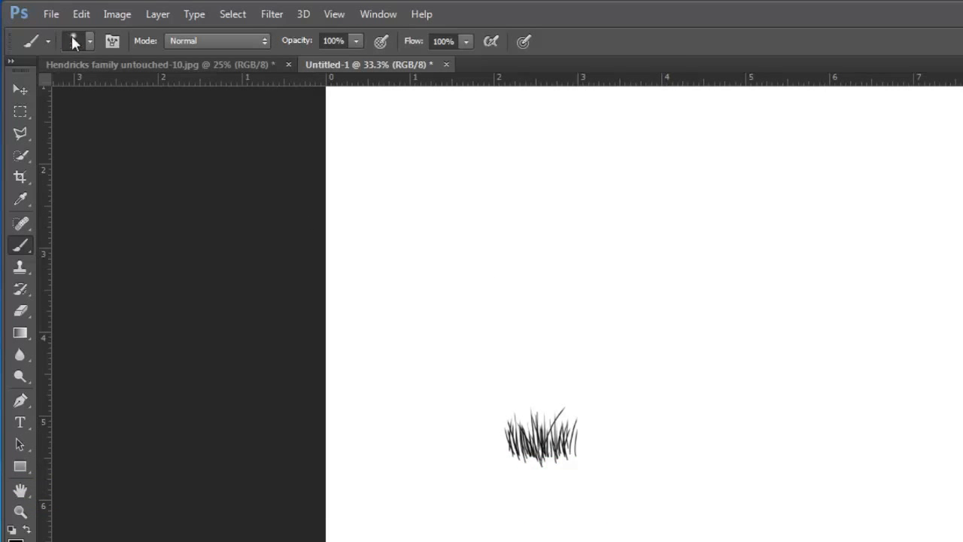
pyautogui.click(90, 43)
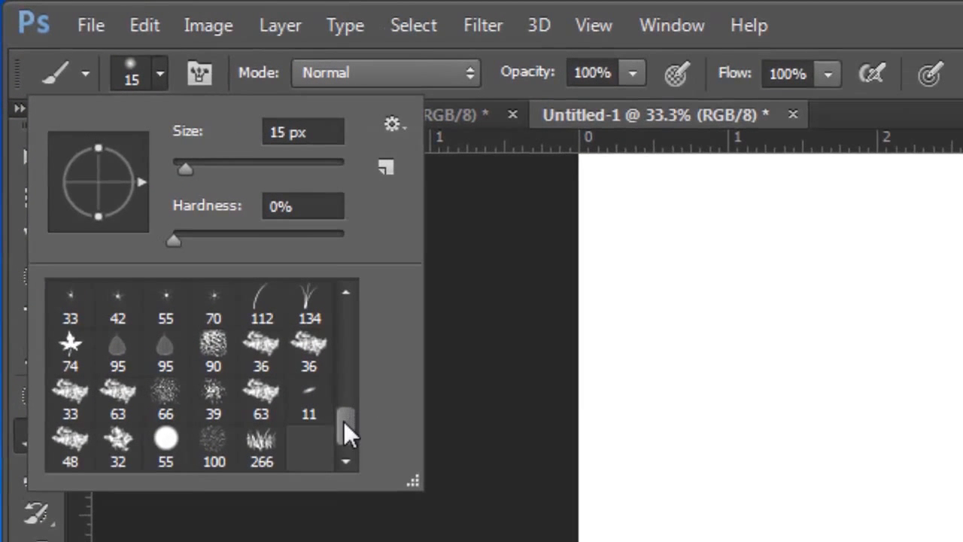
pyautogui.click(265, 450)
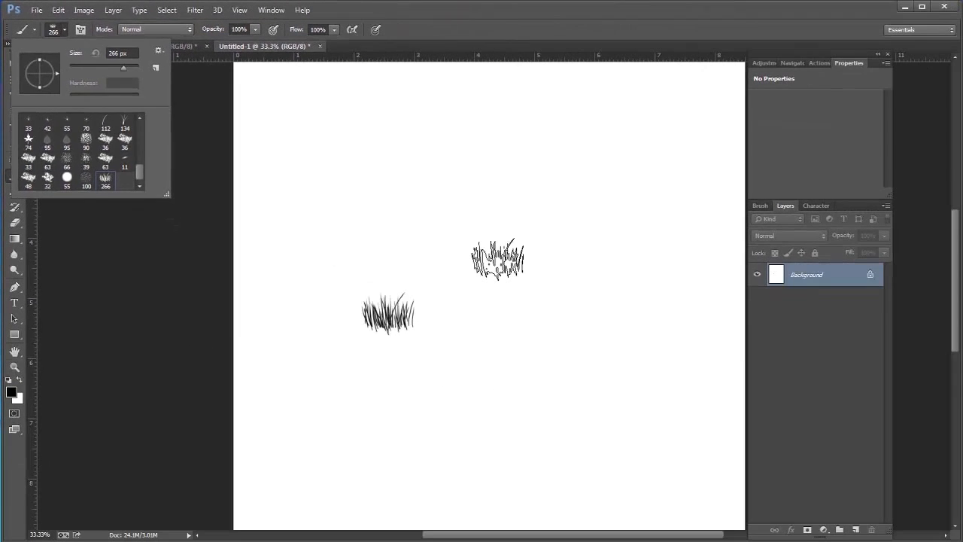
pyautogui.click(494, 269)
pyautogui.click(494, 269)
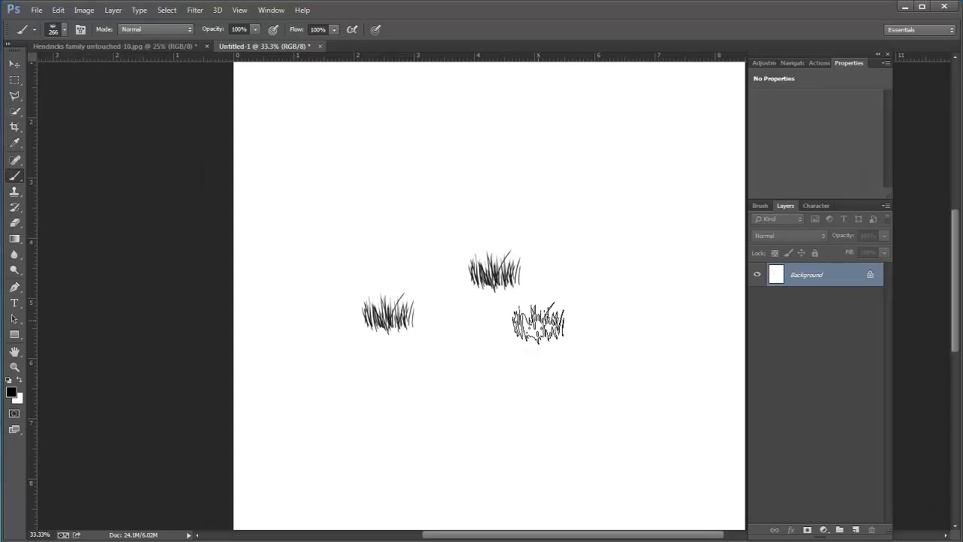
pyautogui.hotkey('ctrl', 'z')
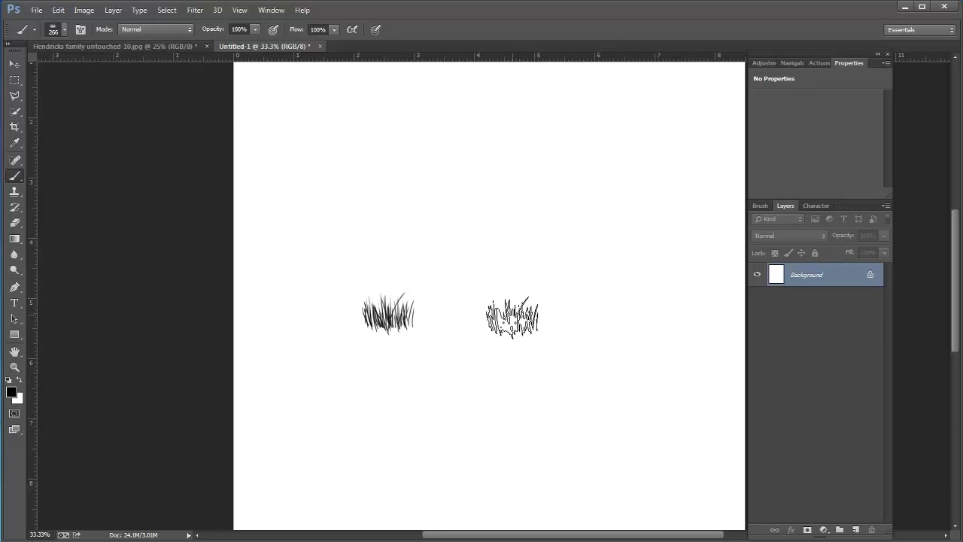
# Stamp overlapping grass clumps beside the hand-painted one with the grass brush and undo the most recent stamps
pyautogui.click(511, 300)
pyautogui.click(567, 290)
pyautogui.click(534, 262)
pyautogui.click(479, 290)
pyautogui.moveTo(498, 340)
pyautogui.mouseDown()
pyautogui.moveTo(545, 304)
pyautogui.moveTo(591, 301)
pyautogui.moveTo(579, 274)
pyautogui.moveTo(556, 305)
pyautogui.moveTo(610, 304)
pyautogui.moveTo(622, 269)
pyautogui.mouseUp()
pyautogui.hotkey('ctrl', 'alt', 'z')
pyautogui.hotkey('ctrl', 'alt', 'z')
pyautogui.hotkey('ctrl', 'alt', 'z')
pyautogui.hotkey('ctrl', 'alt', 'z')
pyautogui.hotkey('ctrl', 'alt', 'z')
pyautogui.hotkey('ctrl', 'alt', 'z')
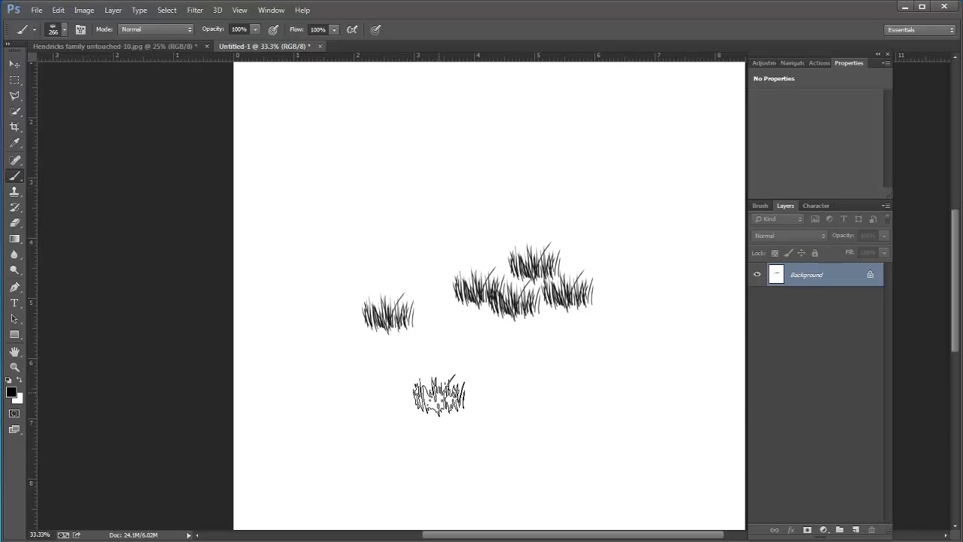
# Switch to the family photo document and add a new empty layer above the background
pyautogui.click(143, 46)
pyautogui.click(607, 350)
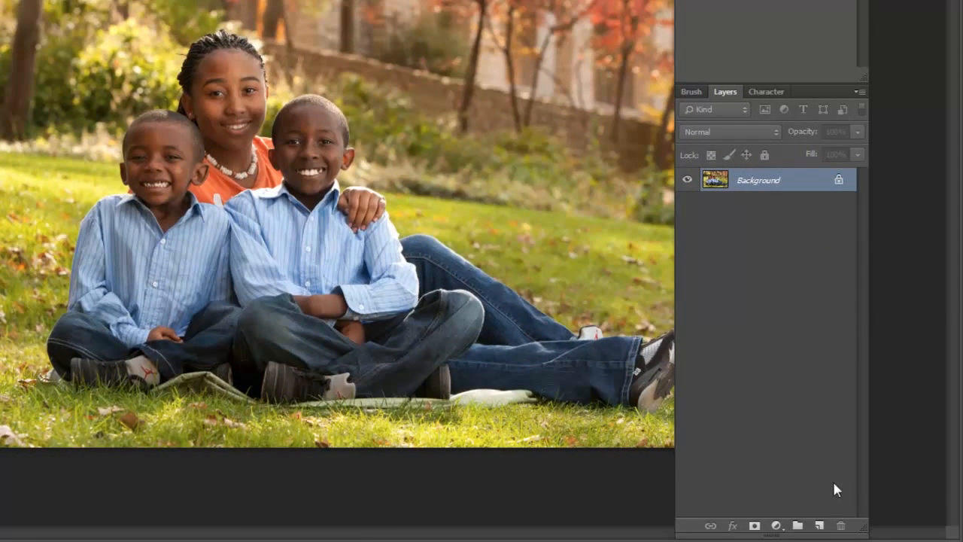
pyautogui.click(819, 526)
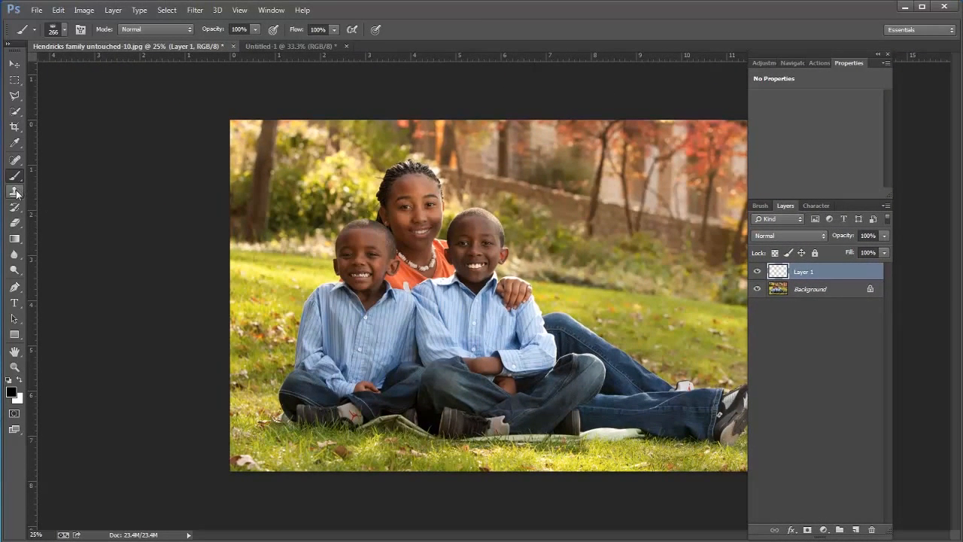
# Set the Clone Stamp tool to sample All Layers with a flow of 50%
pyautogui.click(16, 192)
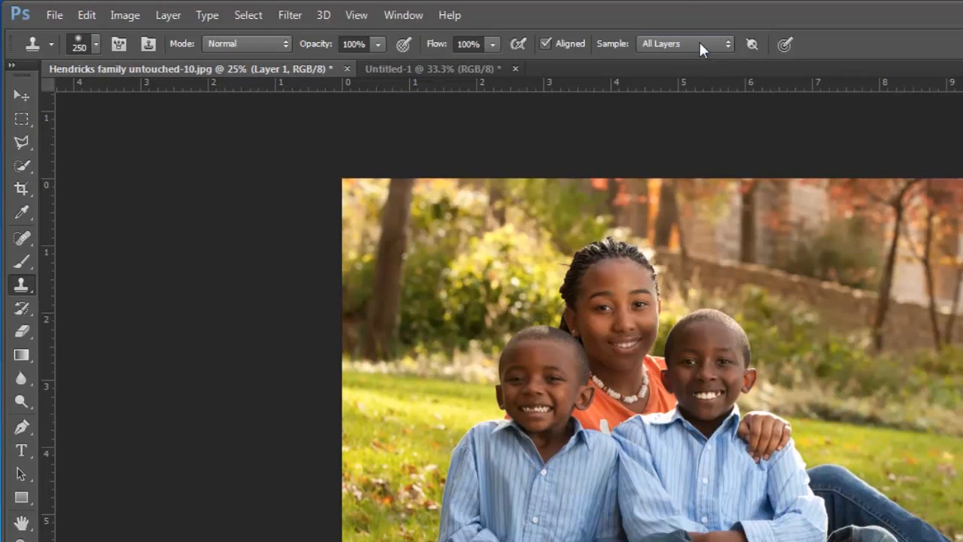
pyautogui.click(698, 43)
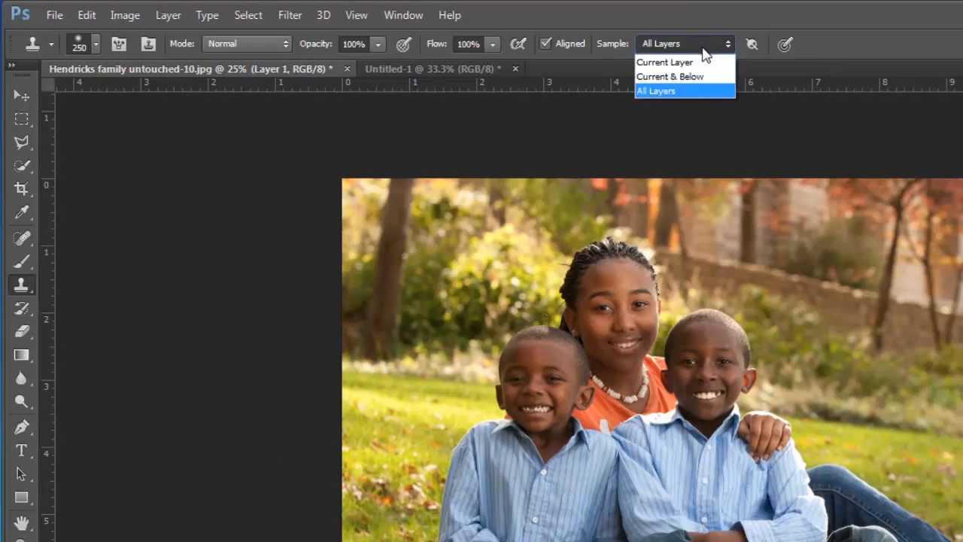
pyautogui.click(679, 88)
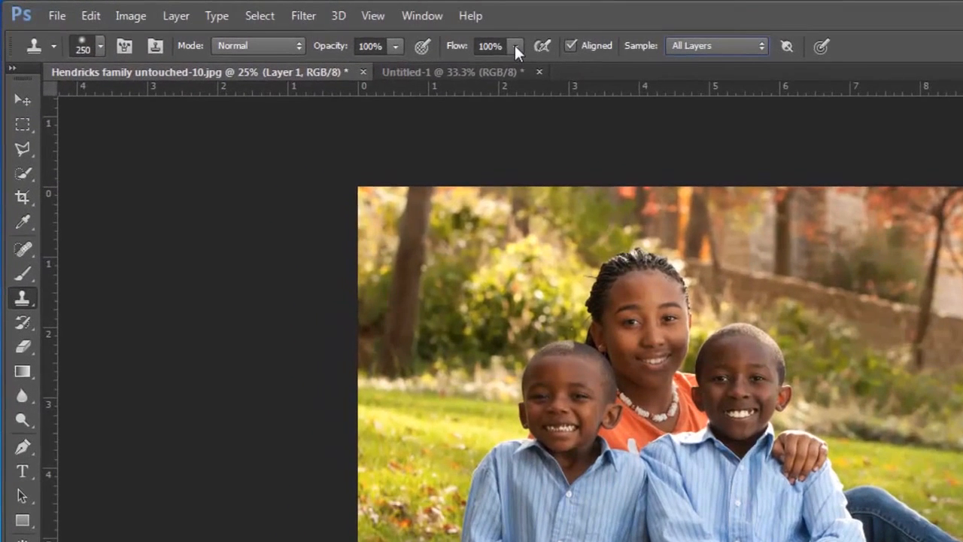
pyautogui.click(331, 29)
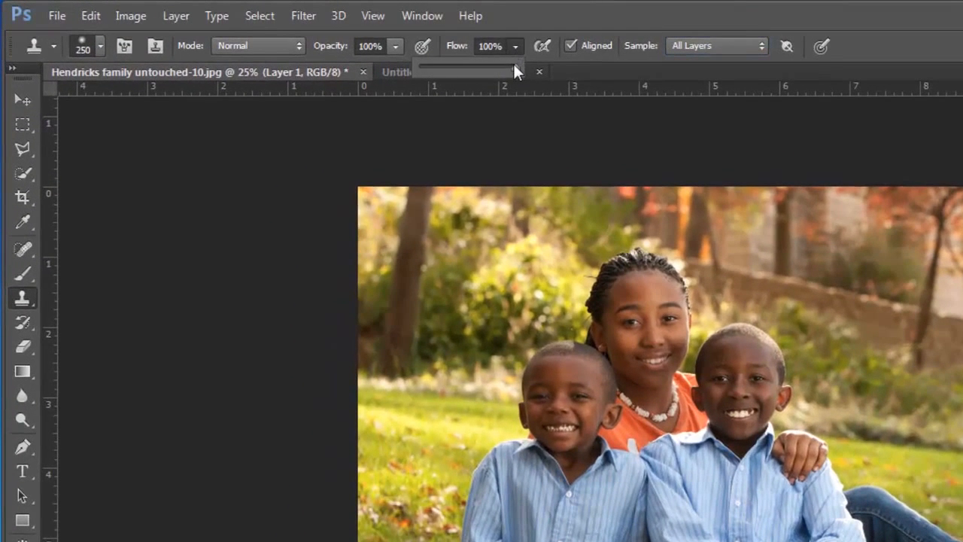
pyautogui.moveTo(464, 68); pyautogui.dragTo(467, 70)
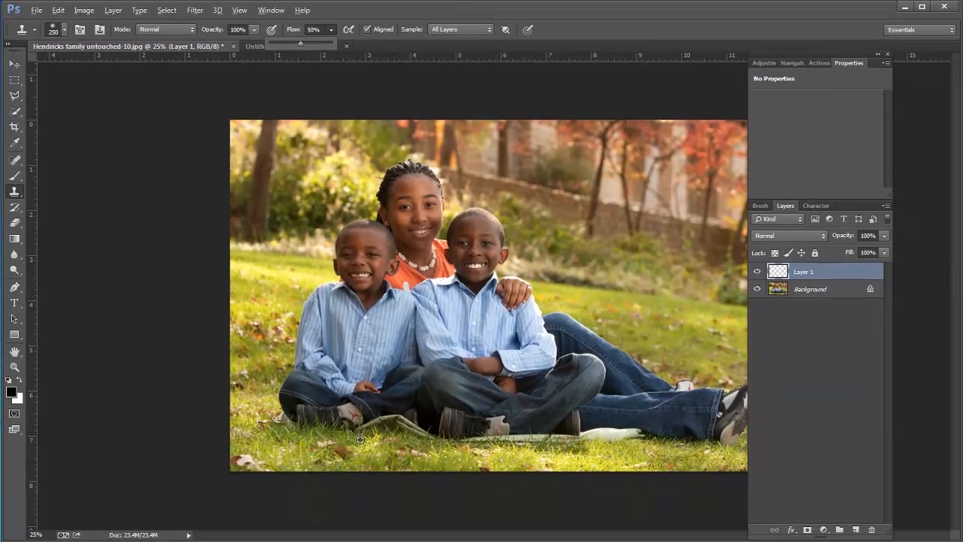
# Sample the grass in front of the children as the clone source and pick an olive green foreground colour with the Eyedropper
pyautogui.keyDown('alt'); pyautogui.click(358, 436); pyautogui.keyUp('alt')
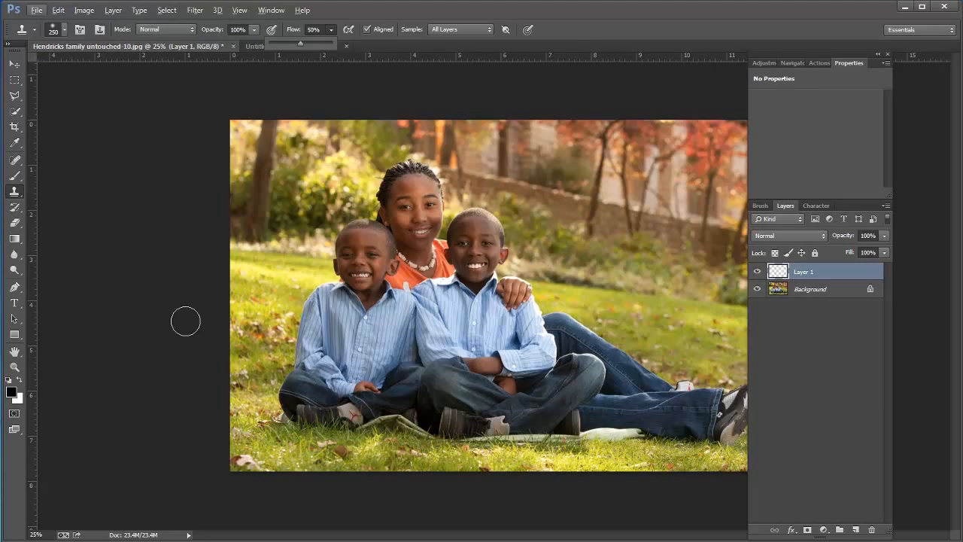
pyautogui.click(15, 143)
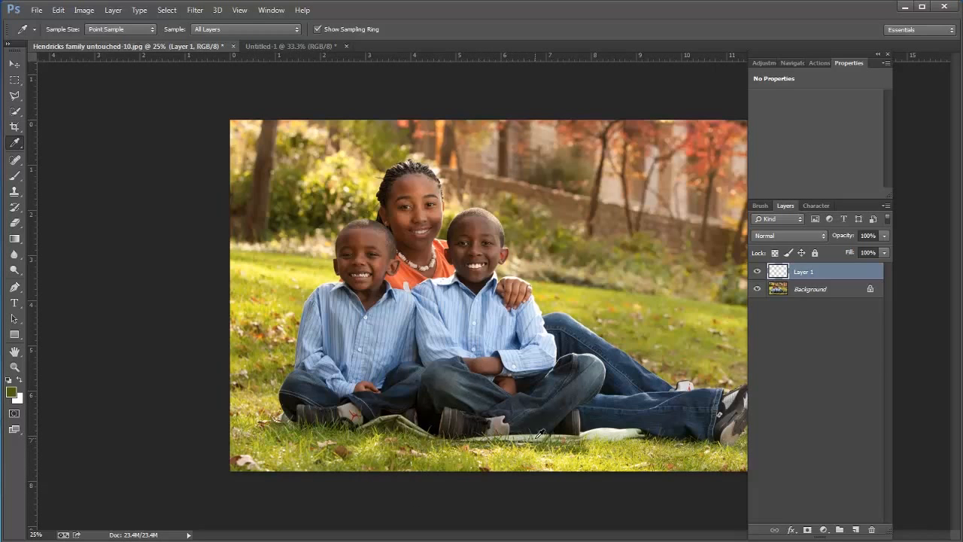
# Choose the 266 px grass preset as the tip for the Clone Stamp tool
pyautogui.click(15, 193)
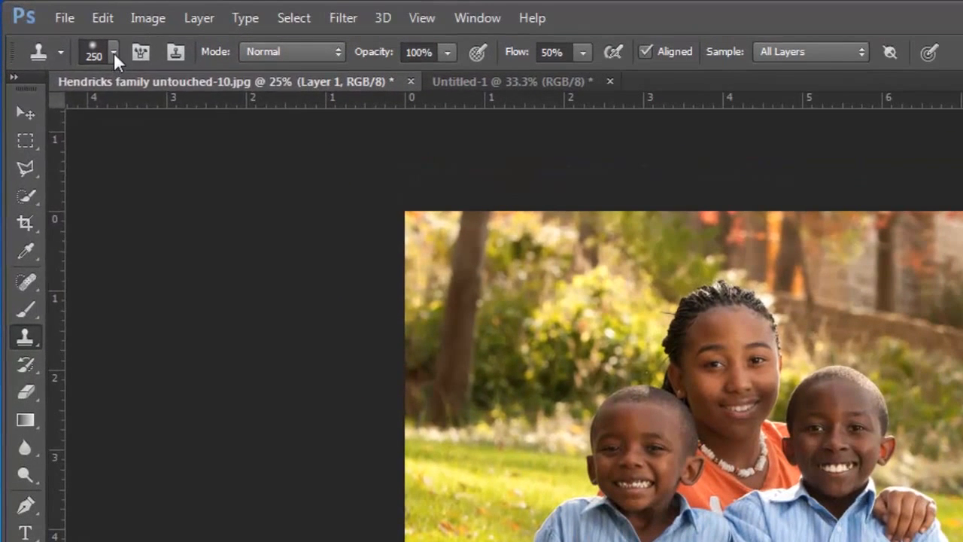
pyautogui.click(114, 54)
pyautogui.moveTo(244, 233); pyautogui.dragTo(248, 310)
pyautogui.click(185, 317)
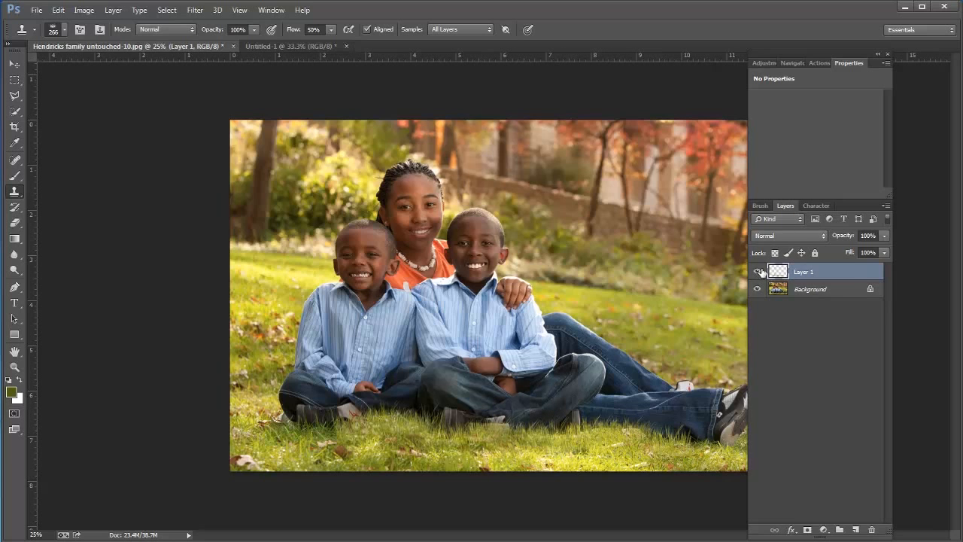
# Hide Layer 1 and show it again to compare the cloned grass with the original photo
pyautogui.click(757, 273)
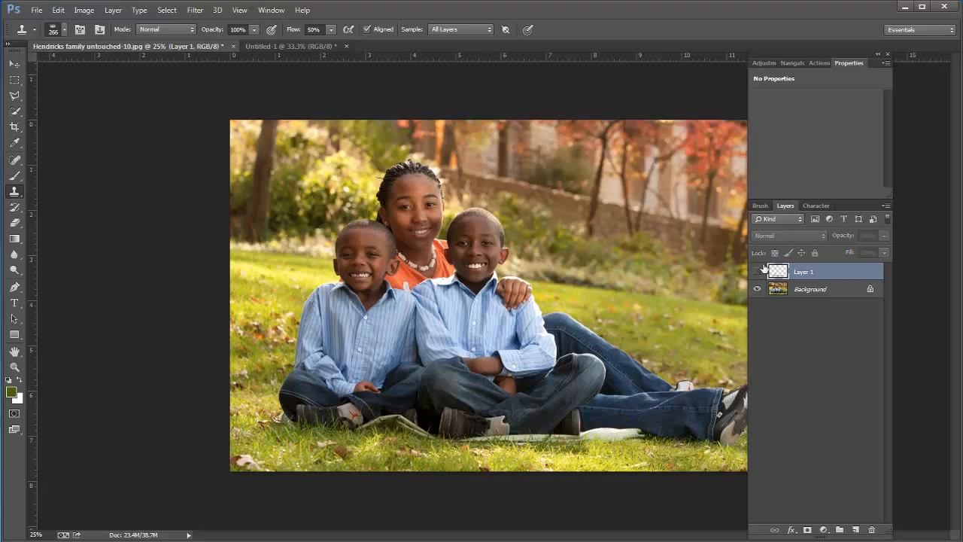
pyautogui.click(758, 273)
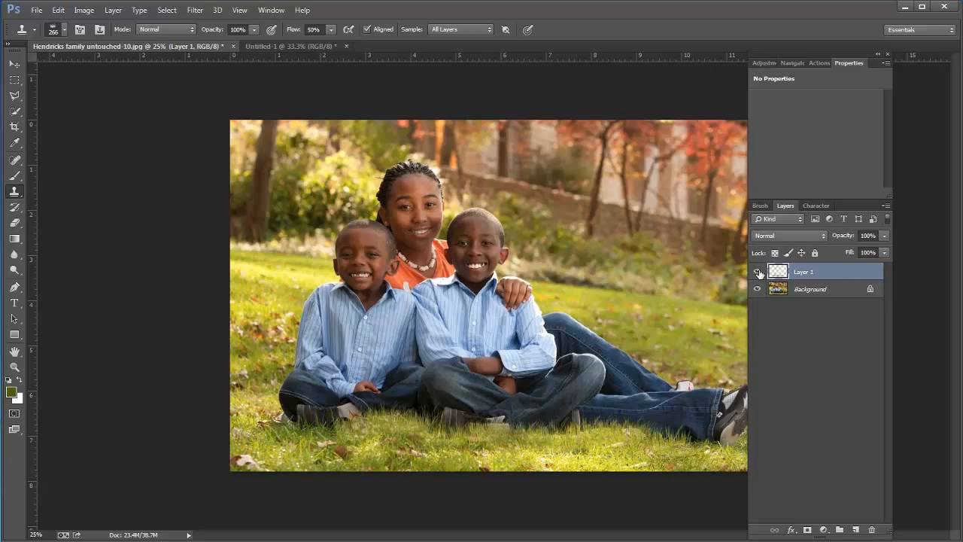